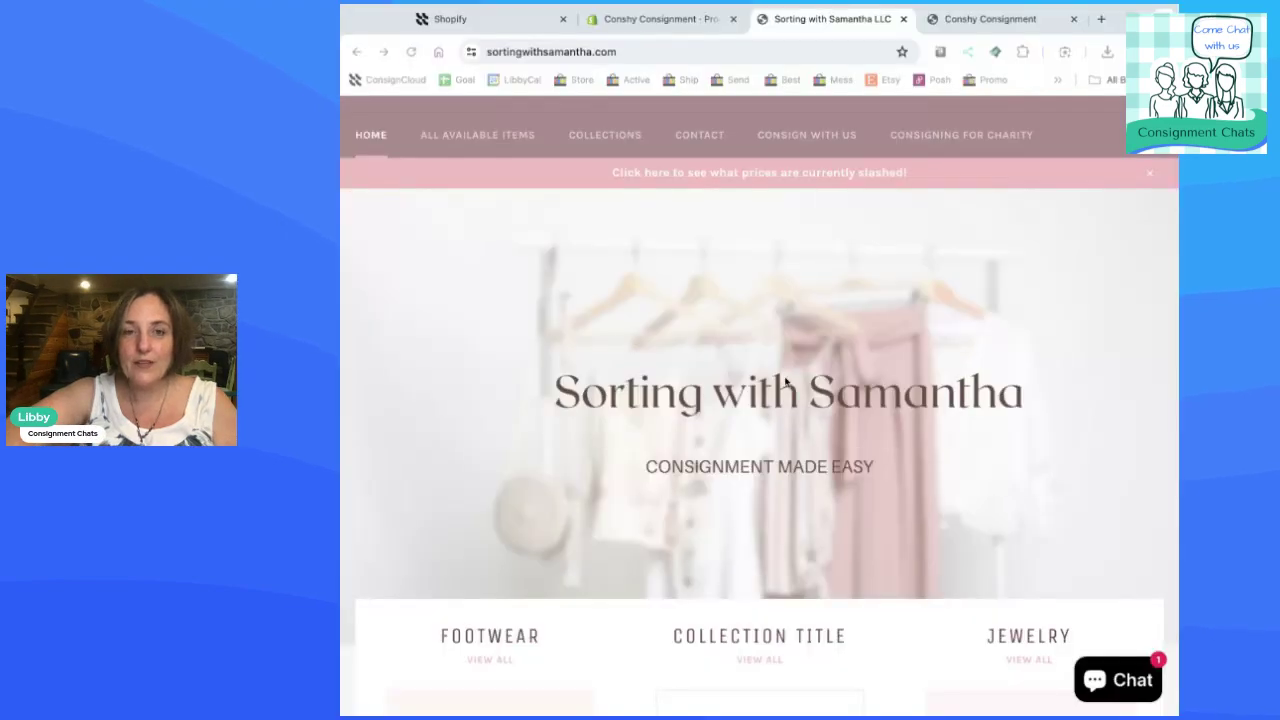
Browse the Sorting with Samantha home page's collections and products, then switch to the Conshy Consignment storefront
{"action": "scroll", "coordinate": [785, 382], "scroll_direction": "down", "scroll_amount": 1}
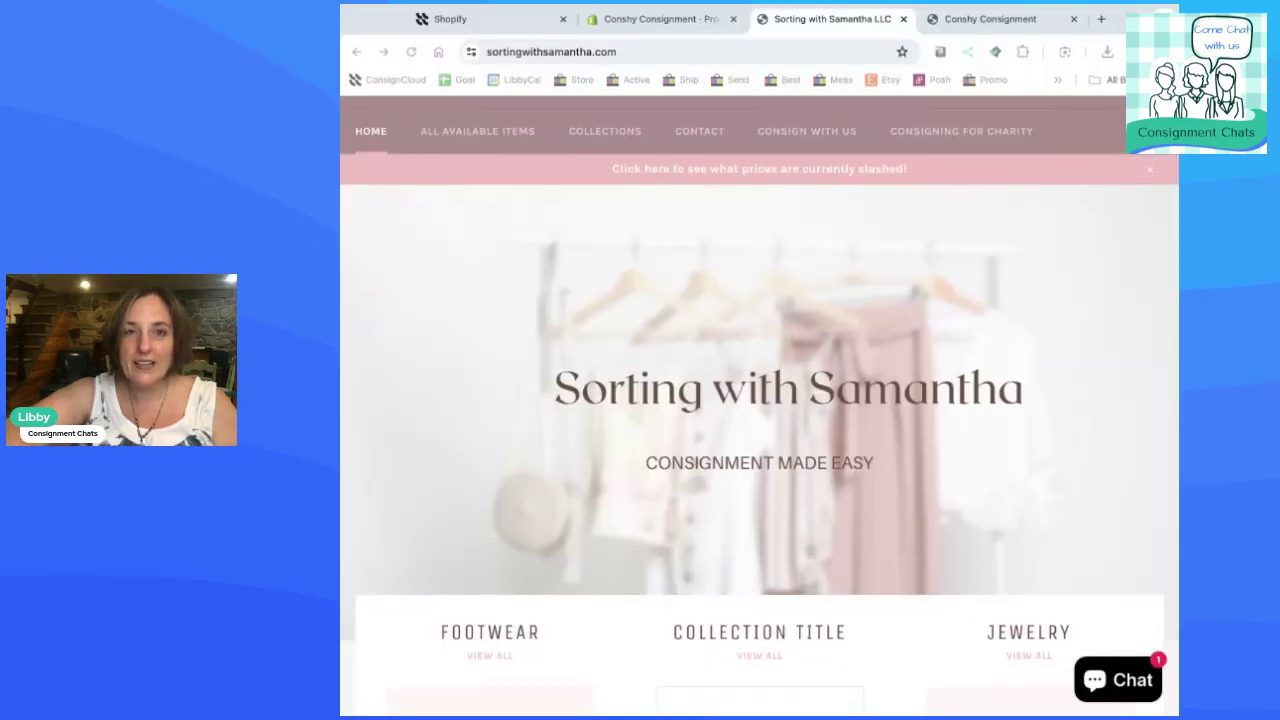
{"action": "scroll", "coordinate": [760, 400], "scroll_direction": "down", "scroll_amount": 1}
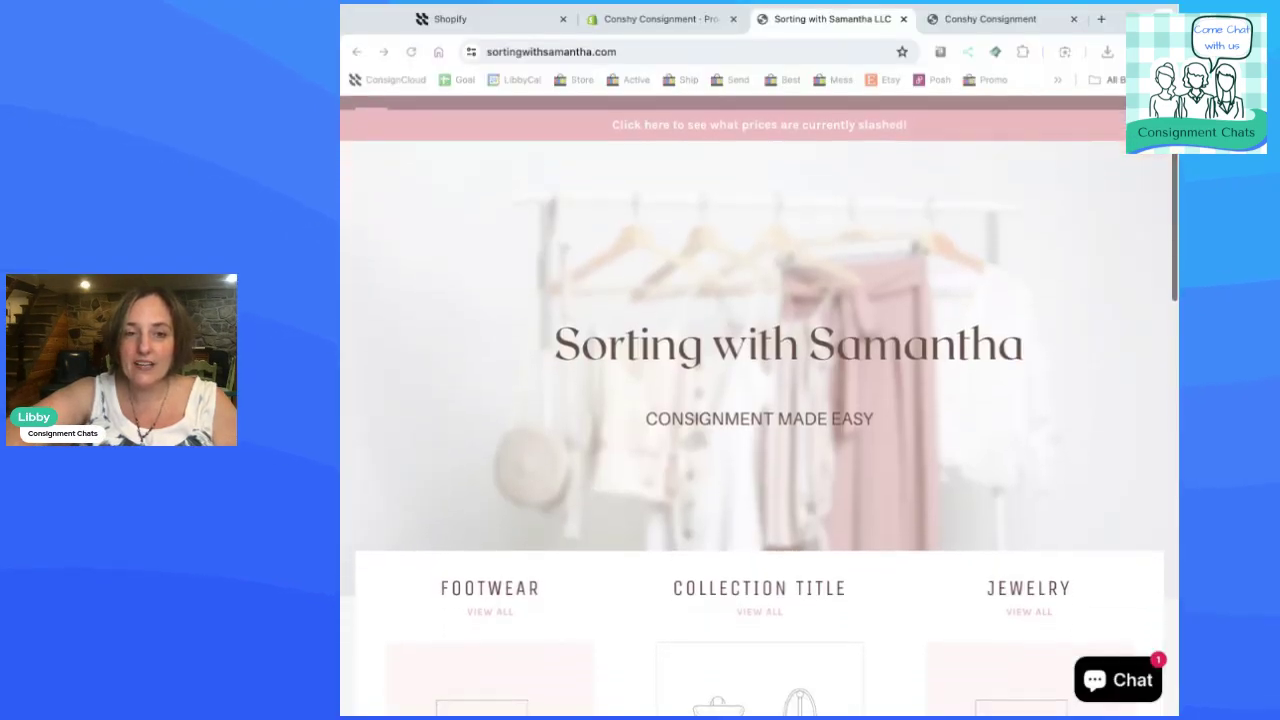
{"action": "scroll", "coordinate": [760, 400], "scroll_direction": "down", "scroll_amount": 4}
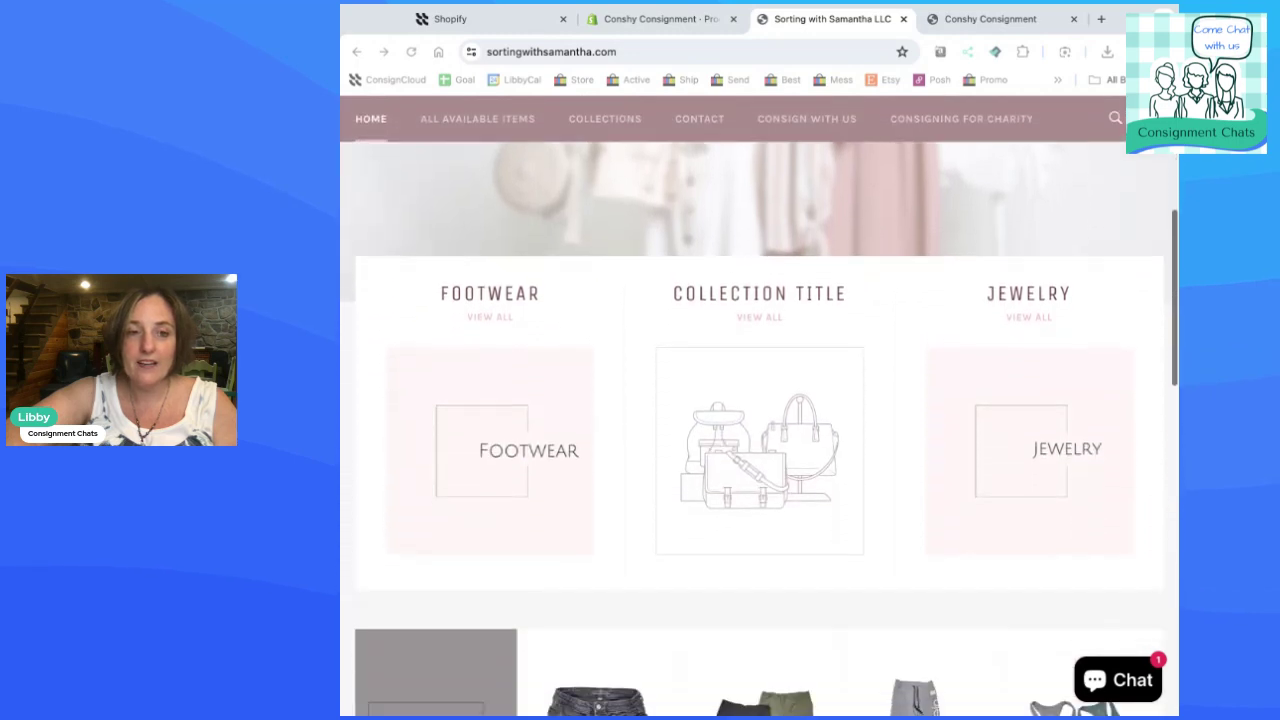
{"action": "scroll", "coordinate": [760, 430], "scroll_direction": "down", "scroll_amount": 6}
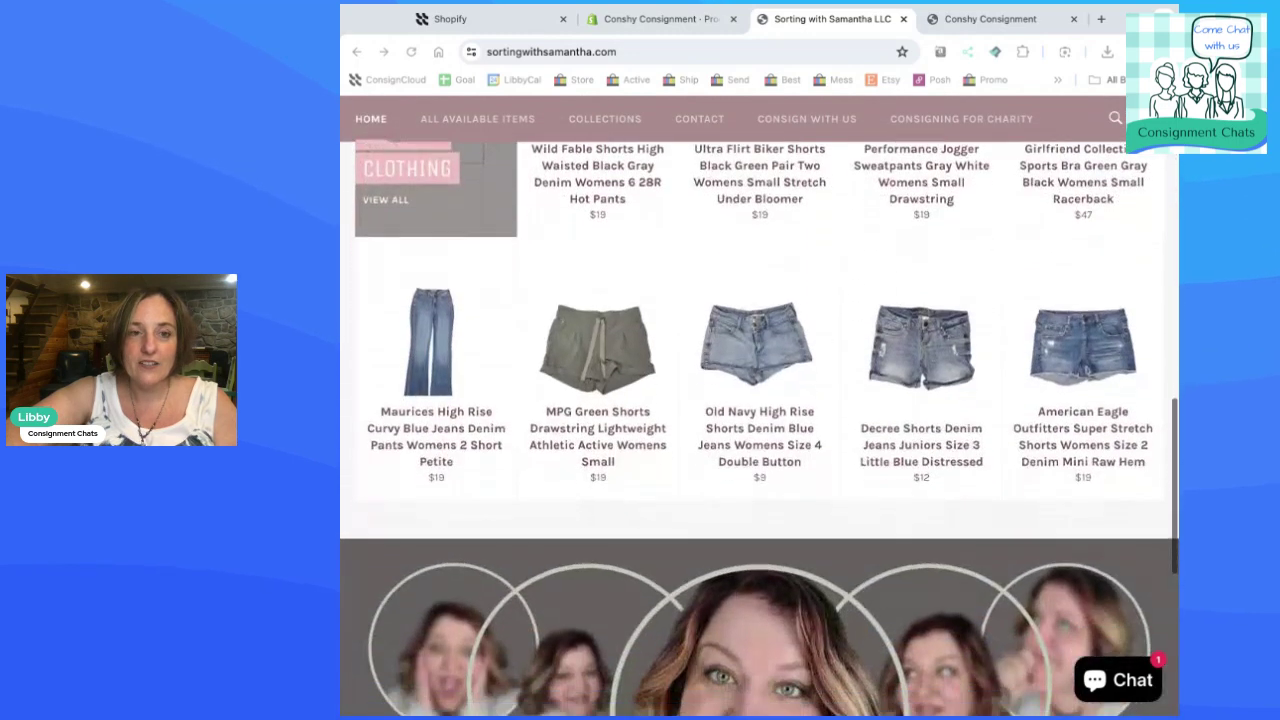
{"action": "scroll", "coordinate": [760, 430], "scroll_direction": "down", "scroll_amount": 2}
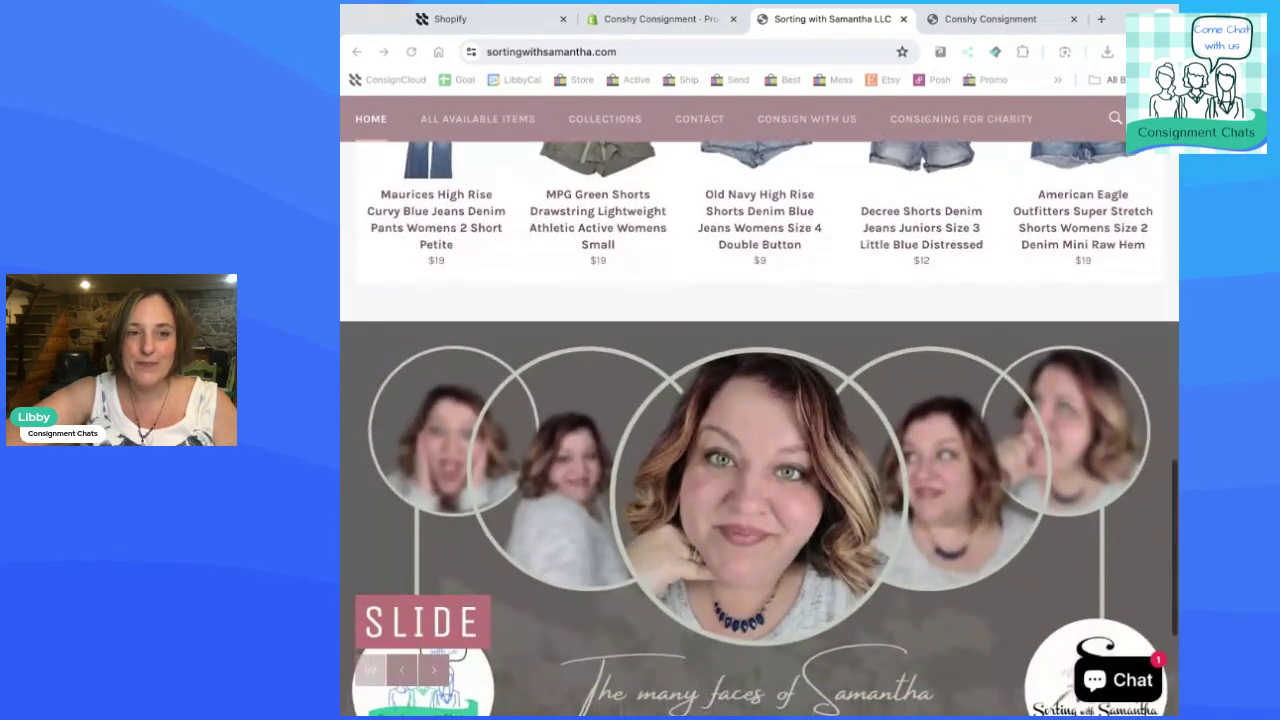
{"action": "scroll", "coordinate": [760, 430], "scroll_direction": "up", "scroll_amount": 8}
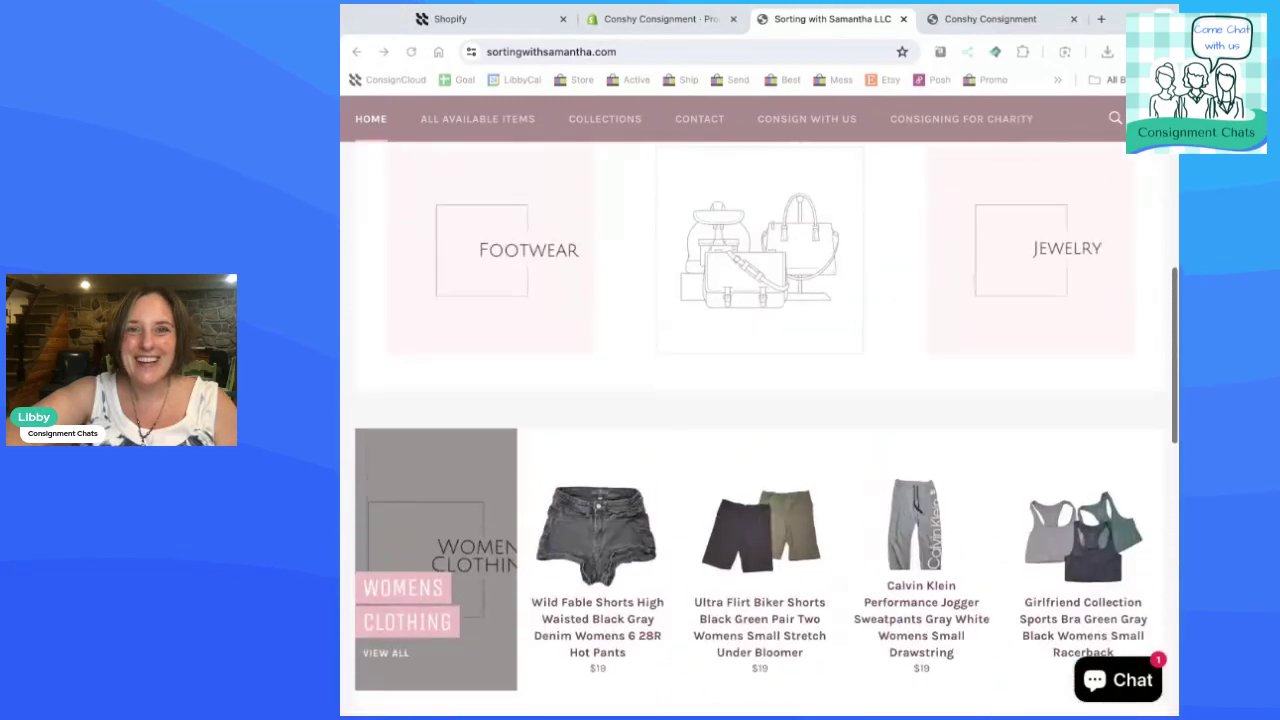
{"action": "left_click", "coordinate": [975, 19]}
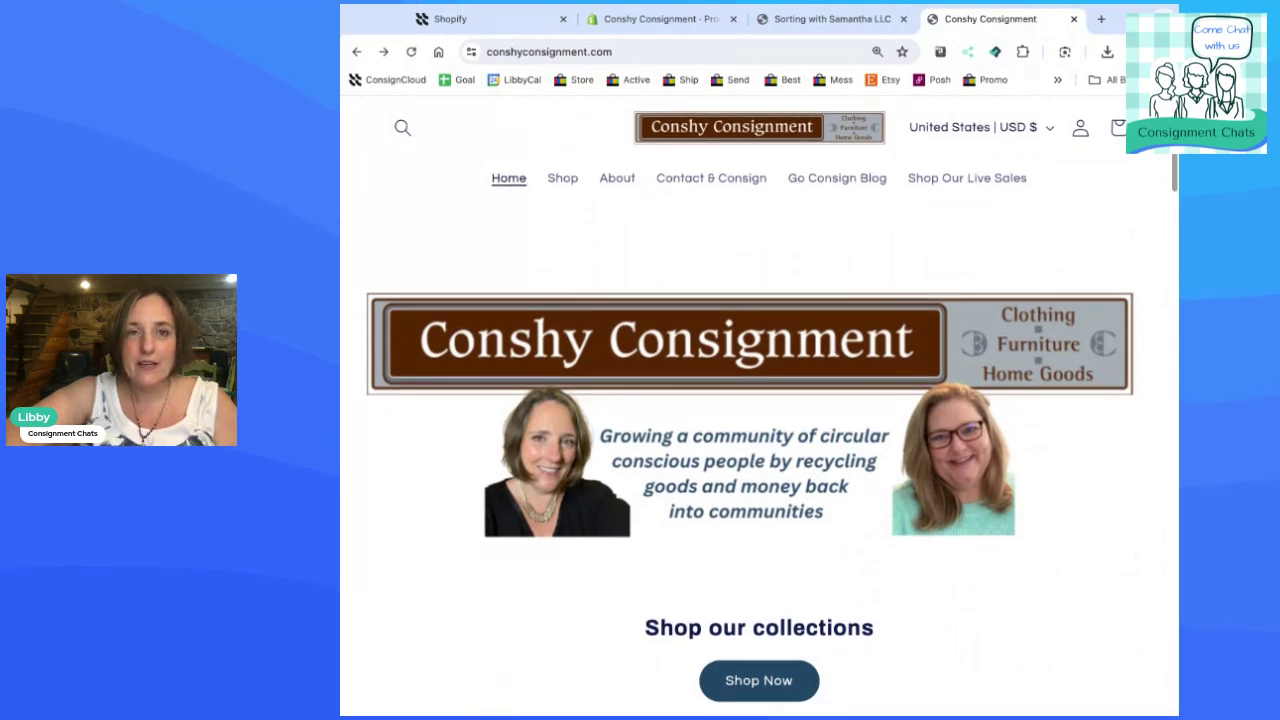
{"action": "scroll", "coordinate": [833, 347], "scroll_direction": "down", "scroll_amount": 1}
{"action": "scroll", "coordinate": [750, 400], "scroll_direction": "down", "scroll_amount": 3}
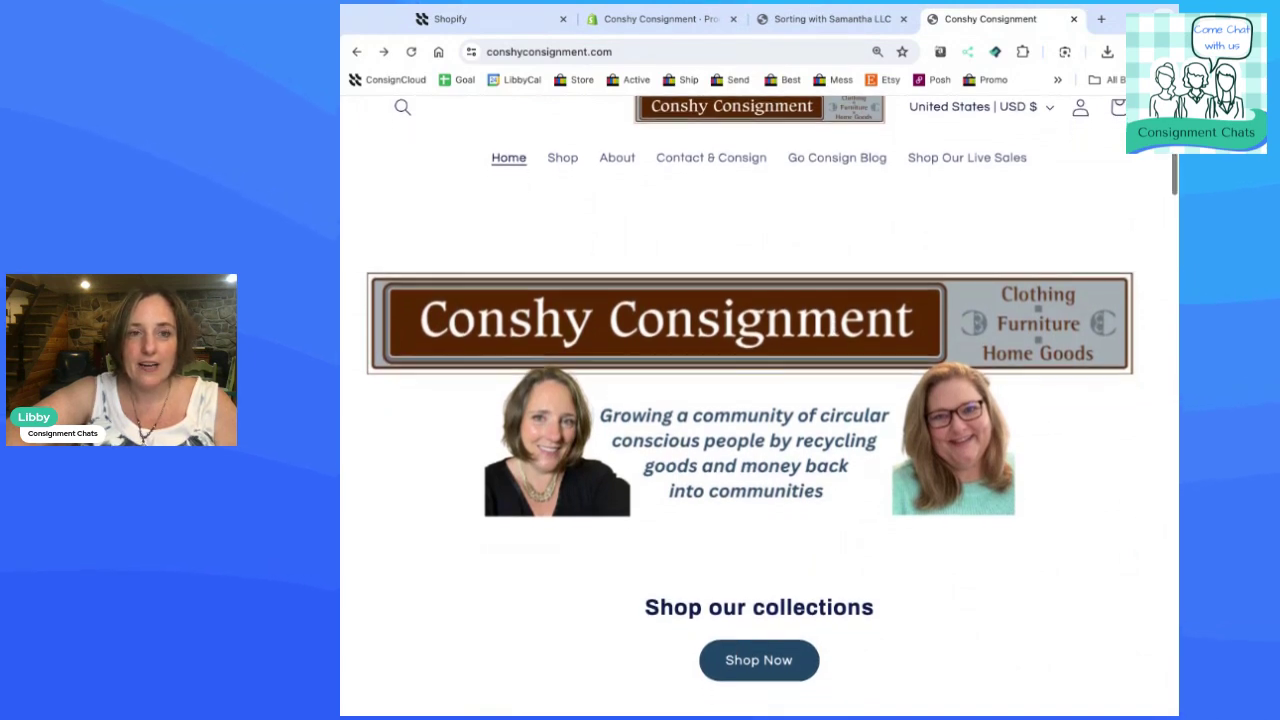
{"action": "scroll", "coordinate": [759, 400], "scroll_direction": "down", "scroll_amount": 7}
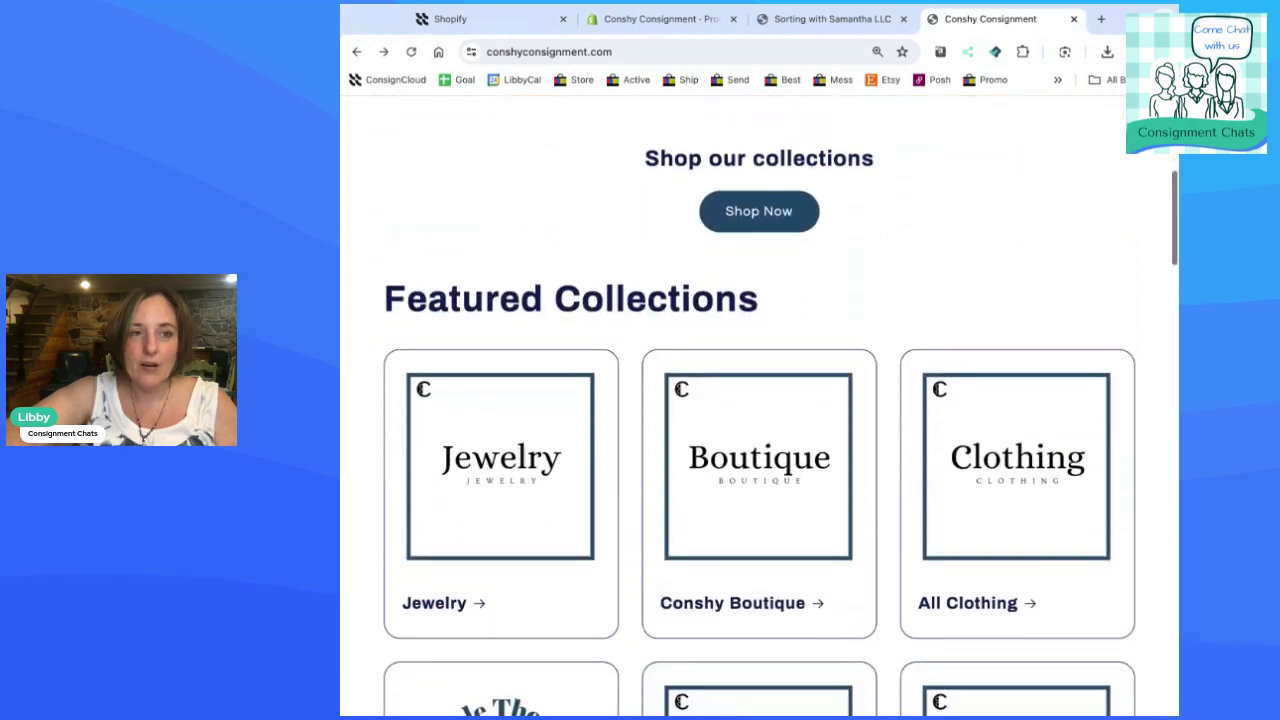
{"action": "scroll", "coordinate": [759, 400], "scroll_direction": "down", "scroll_amount": 5}
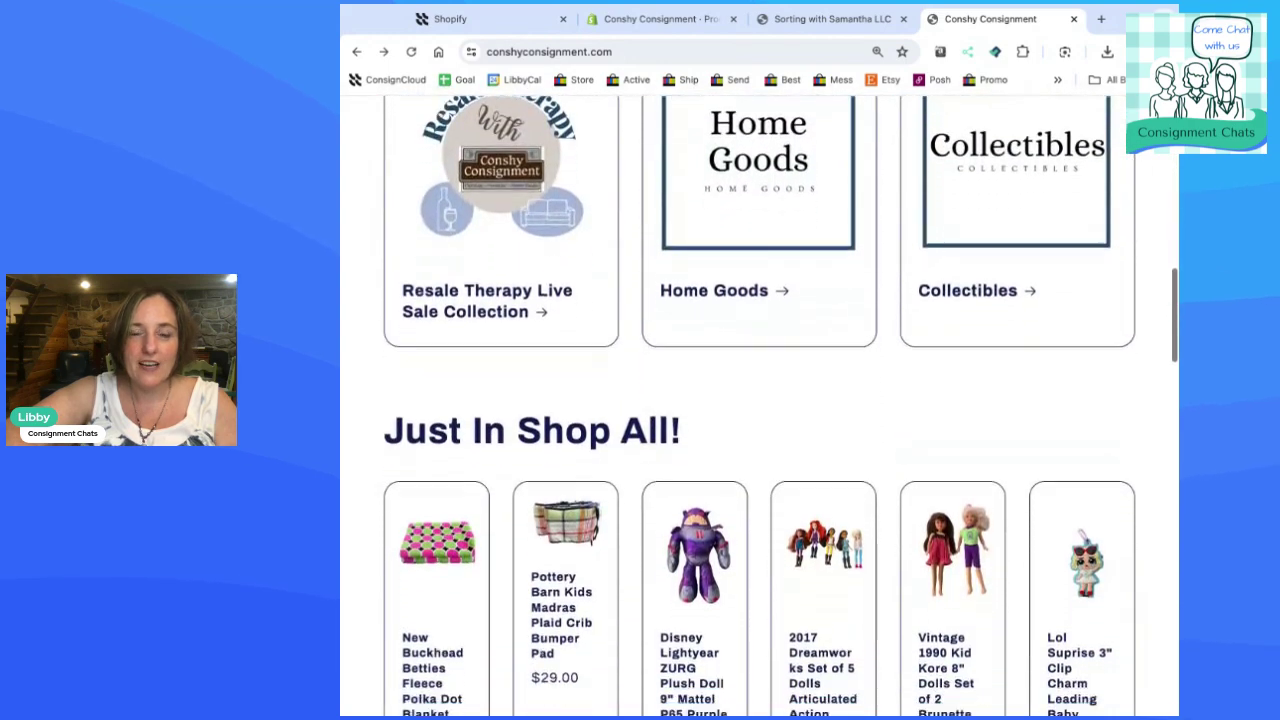
{"action": "scroll", "coordinate": [759, 400], "scroll_direction": "up", "scroll_amount": 4}
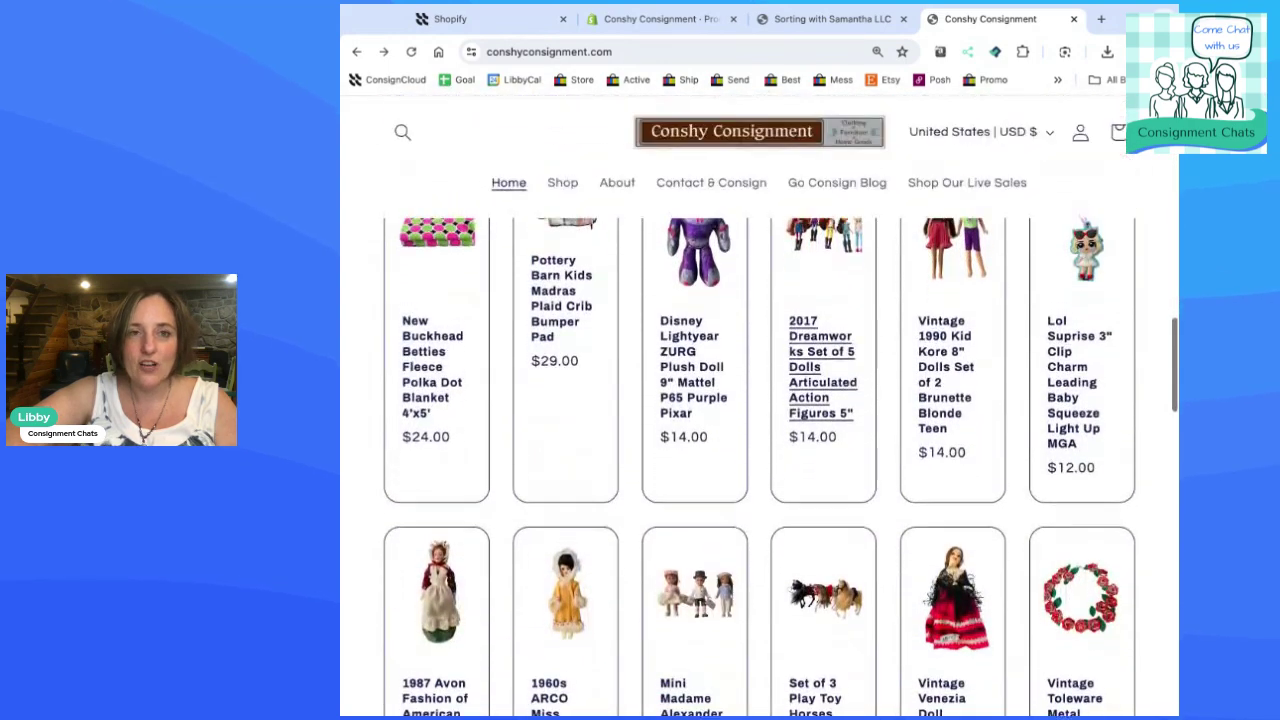
{"action": "scroll", "coordinate": [1017, 259], "scroll_direction": "up", "scroll_amount": 12}
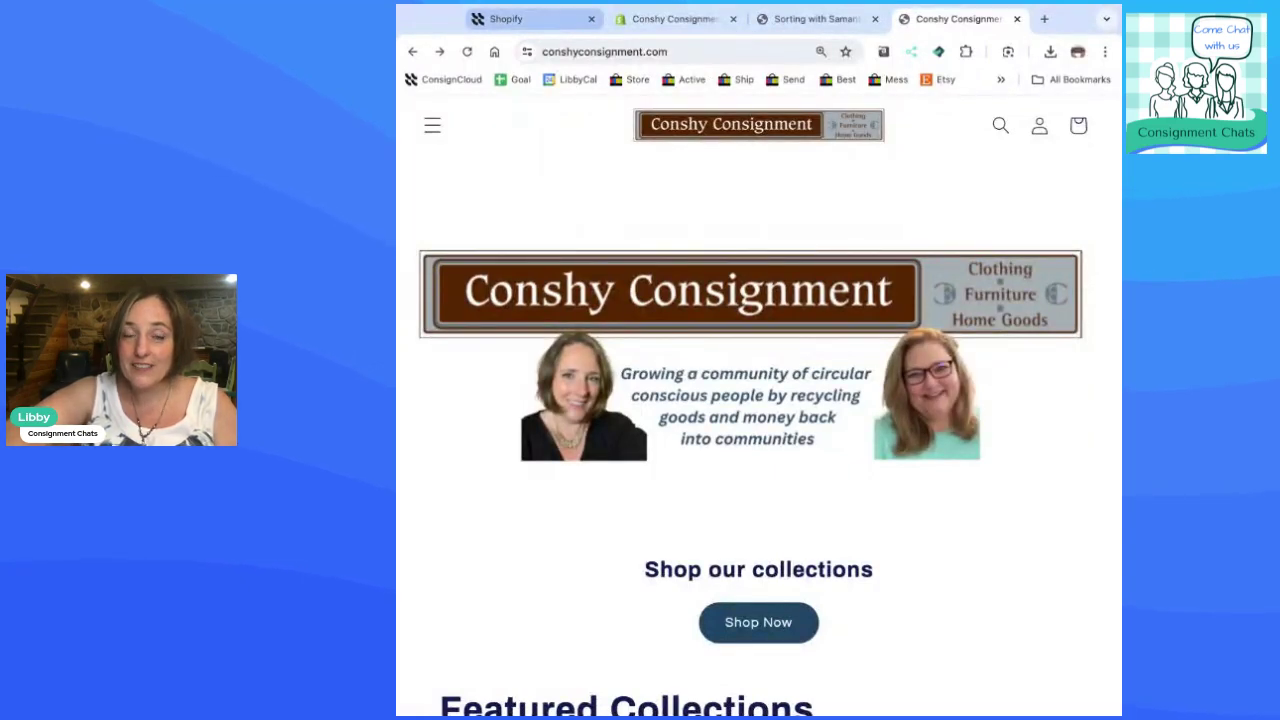
Show ConsignCloud's Shopify Settings linked to conshy-consignment.myshopify.com
{"action": "left_click", "coordinate": [530, 18]}
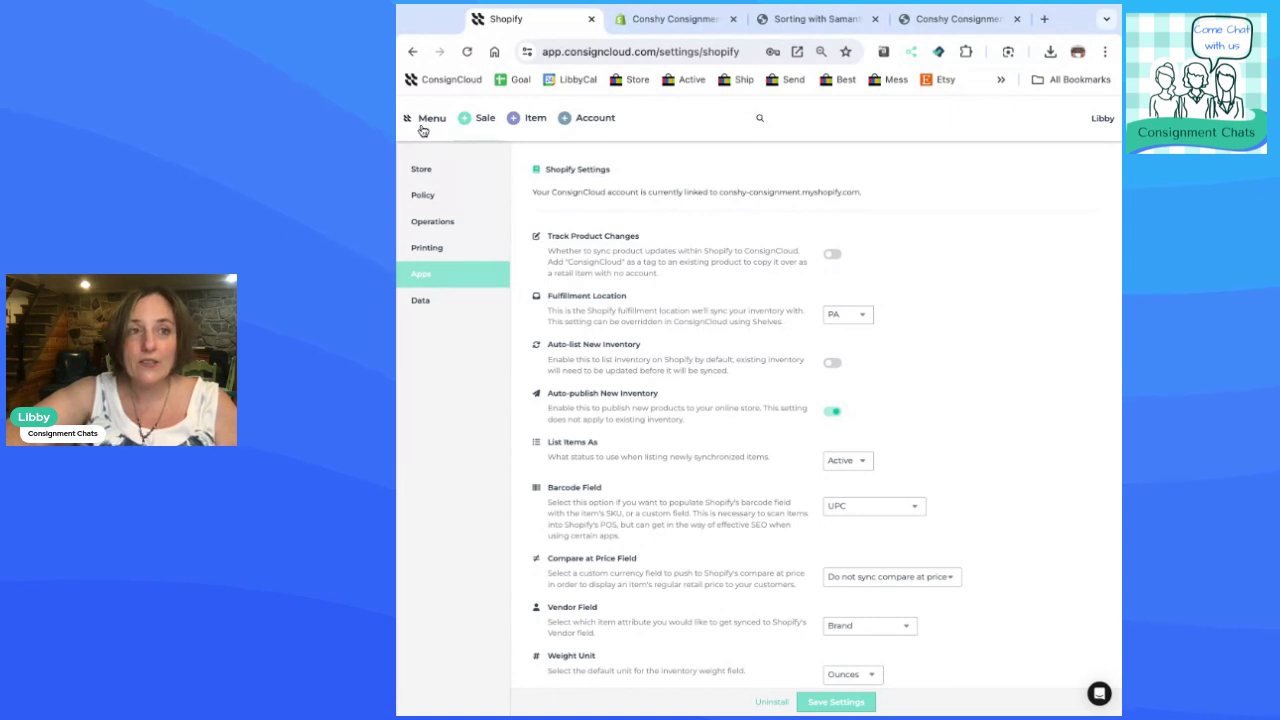
Open ConsignCloud's main navigation menu
{"action": "left_click", "coordinate": [409, 121]}
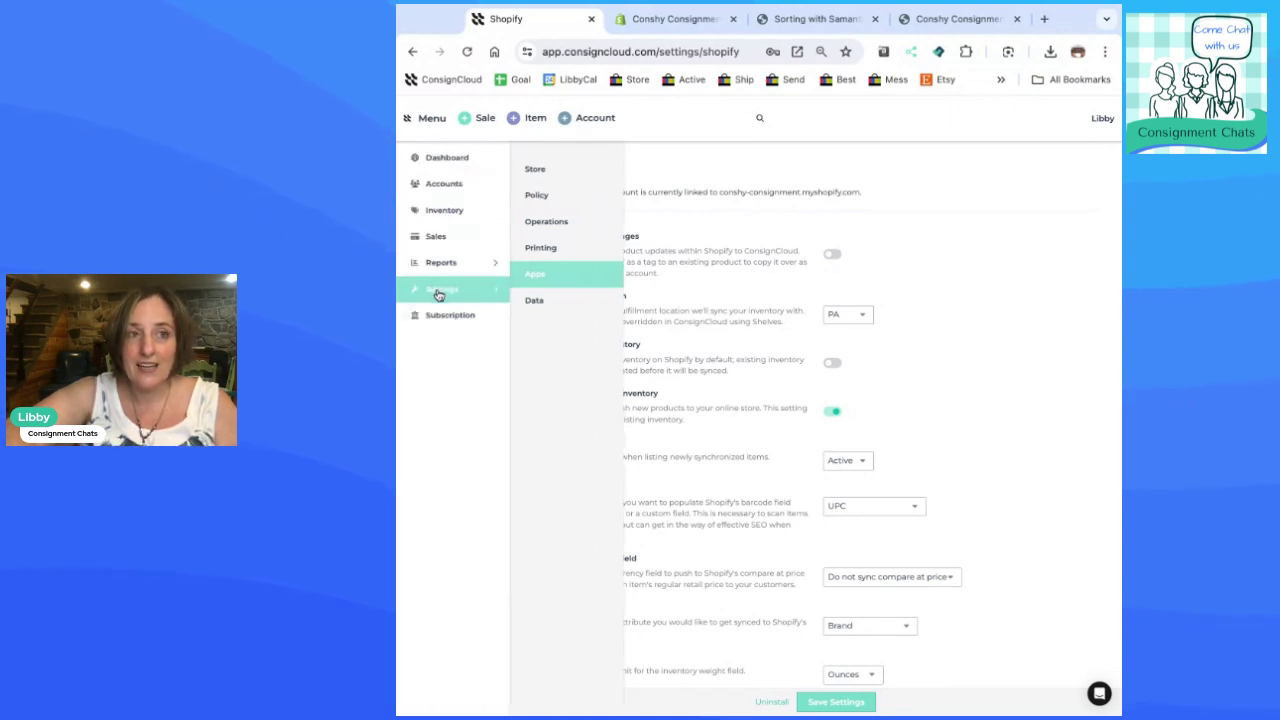
{"action": "left_click", "coordinate": [540, 277]}
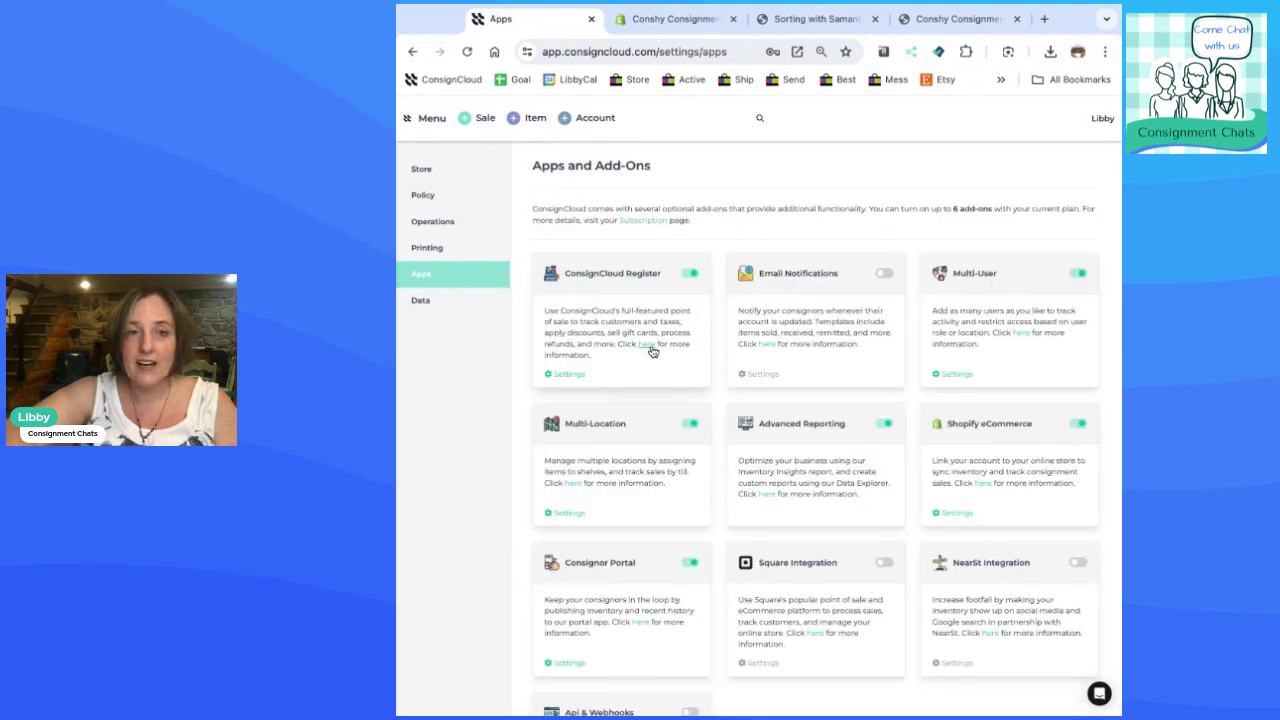
{"action": "scroll", "coordinate": [652, 351], "scroll_direction": "down", "scroll_amount": 1}
{"action": "scroll", "coordinate": [652, 351], "scroll_direction": "down", "scroll_amount": 2}
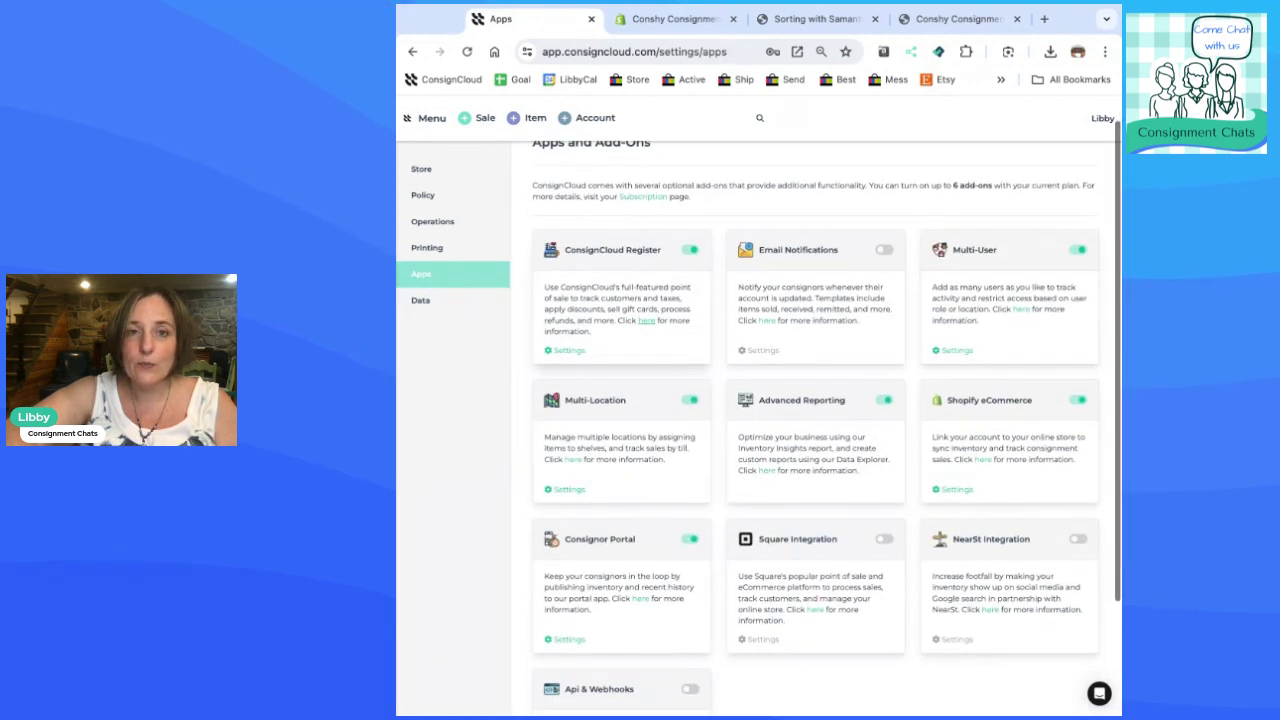
{"action": "scroll", "coordinate": [815, 430], "scroll_direction": "down", "scroll_amount": 2}
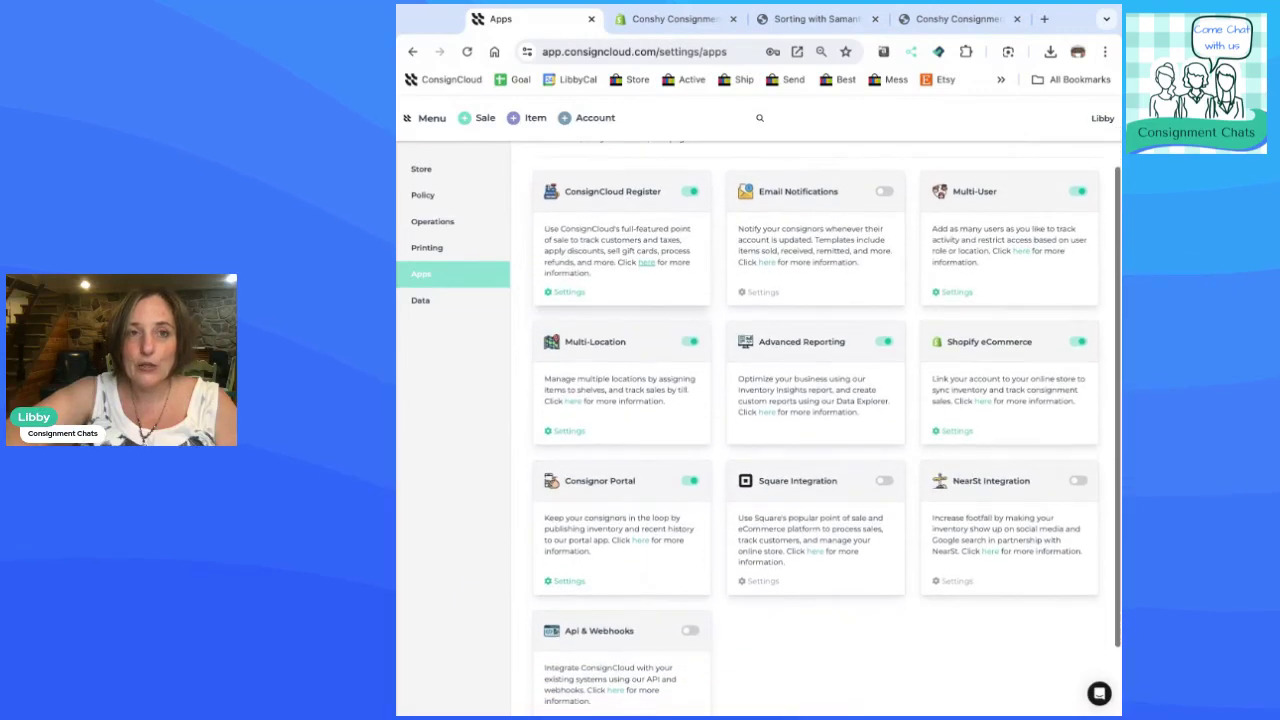
{"action": "scroll", "coordinate": [815, 430], "scroll_direction": "down", "scroll_amount": 1}
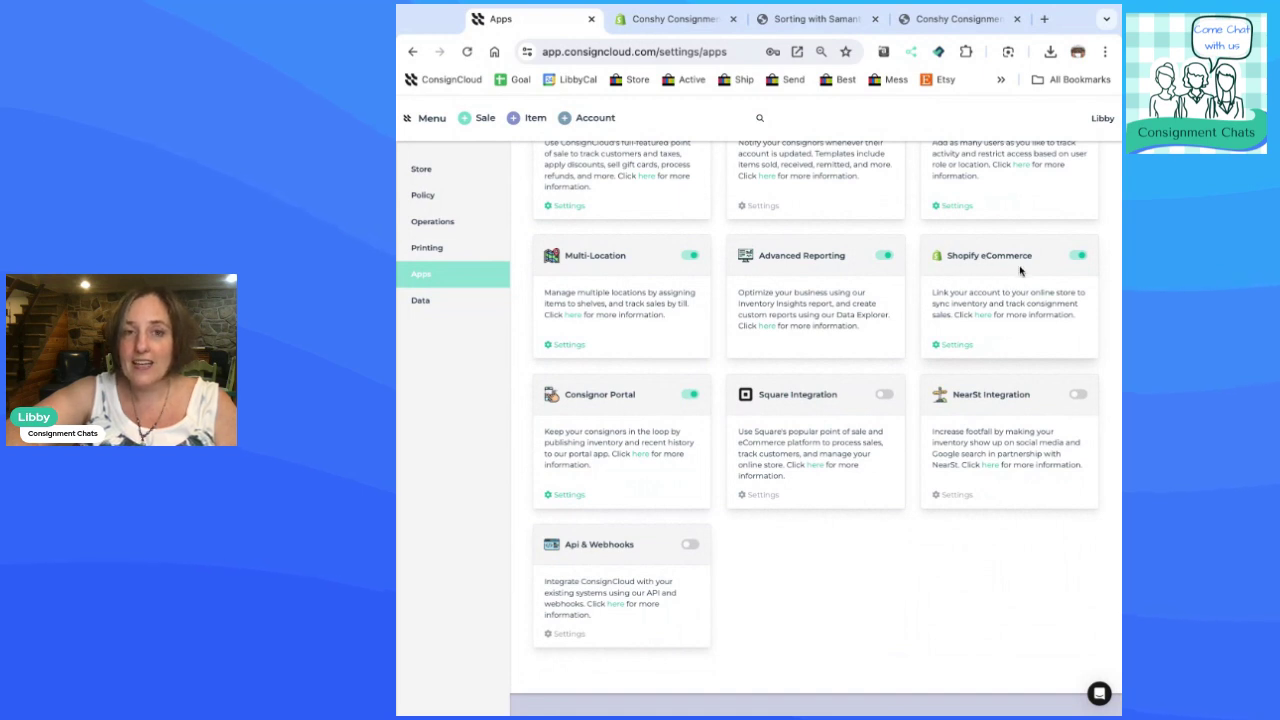
Open the Shopify eCommerce card's settings, showing fulfillment location PA and weight unit Ounces
{"action": "left_click", "coordinate": [962, 346]}
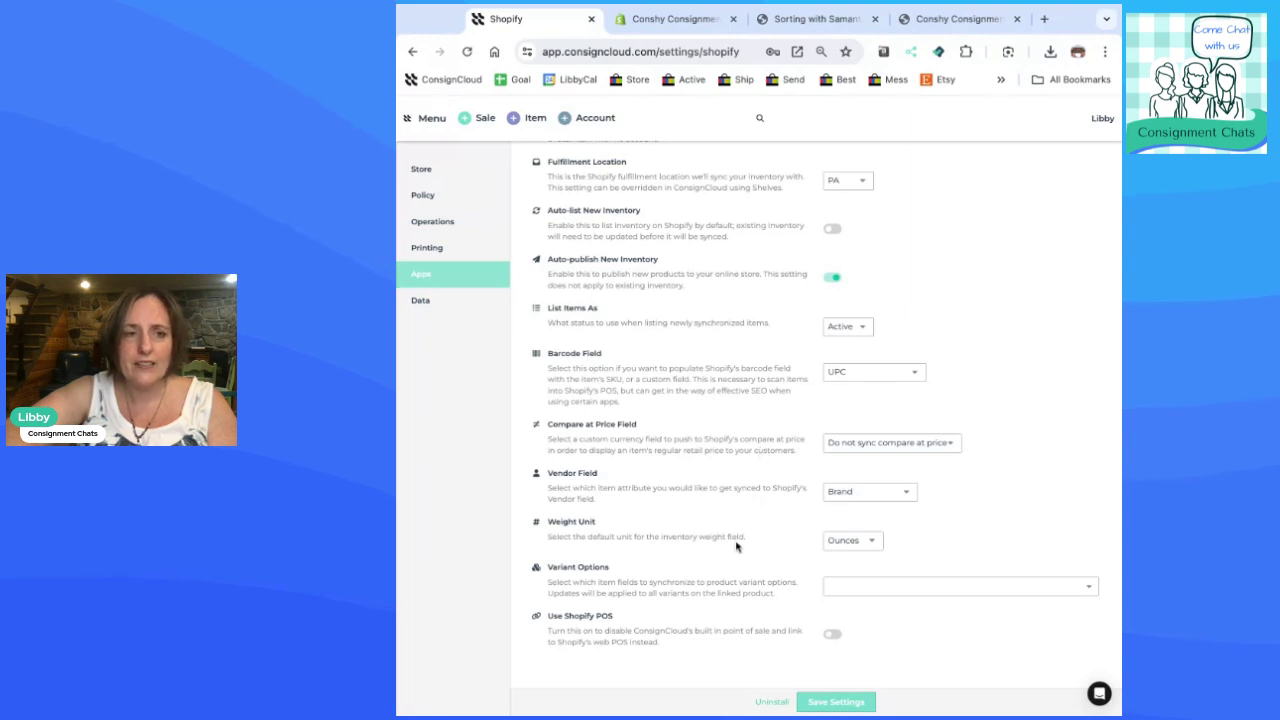
{"action": "scroll", "coordinate": [829, 535], "scroll_direction": "up", "scroll_amount": 1}
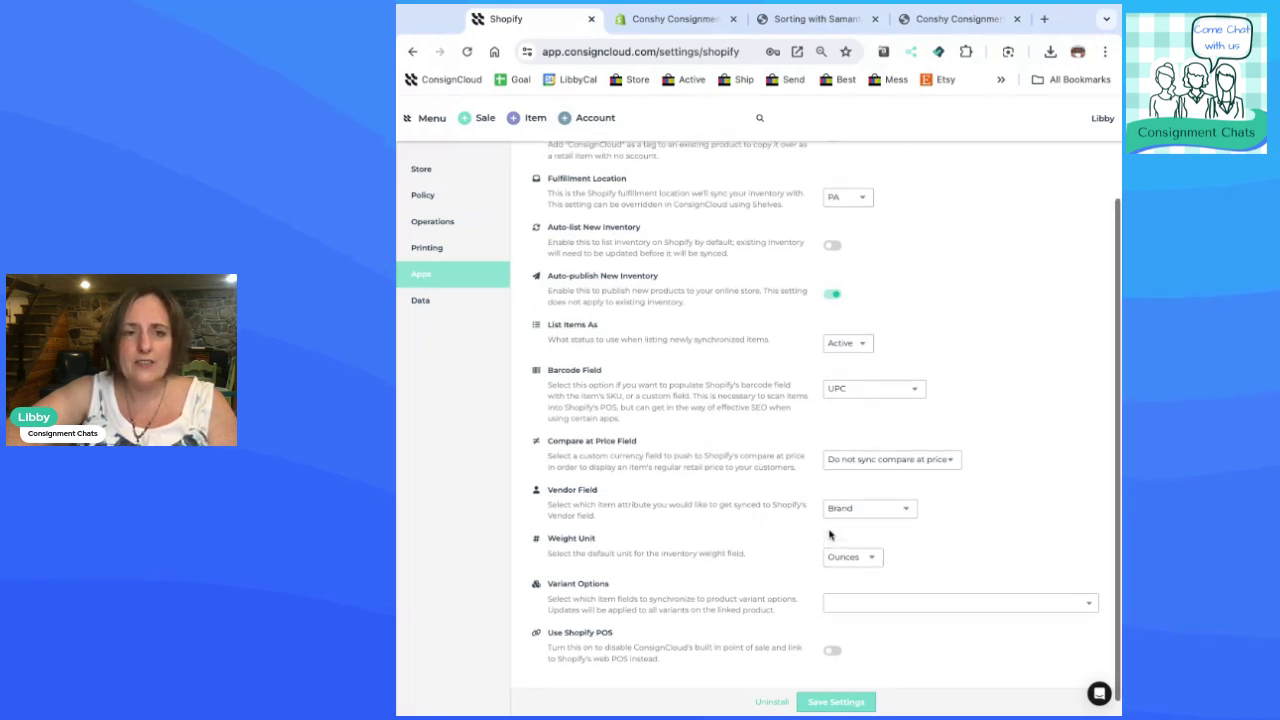
{"action": "scroll", "coordinate": [826, 570], "scroll_direction": "down", "scroll_amount": 1}
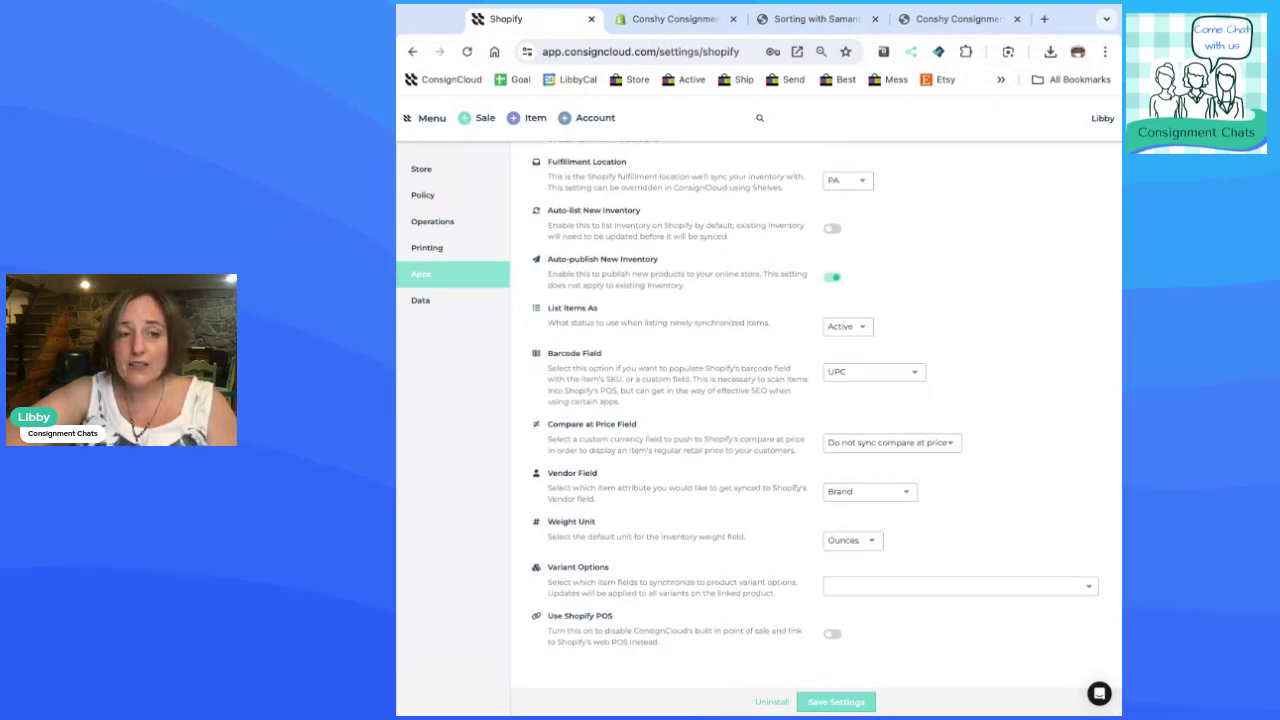
{"action": "scroll", "coordinate": [760, 420], "scroll_direction": "up", "scroll_amount": 1}
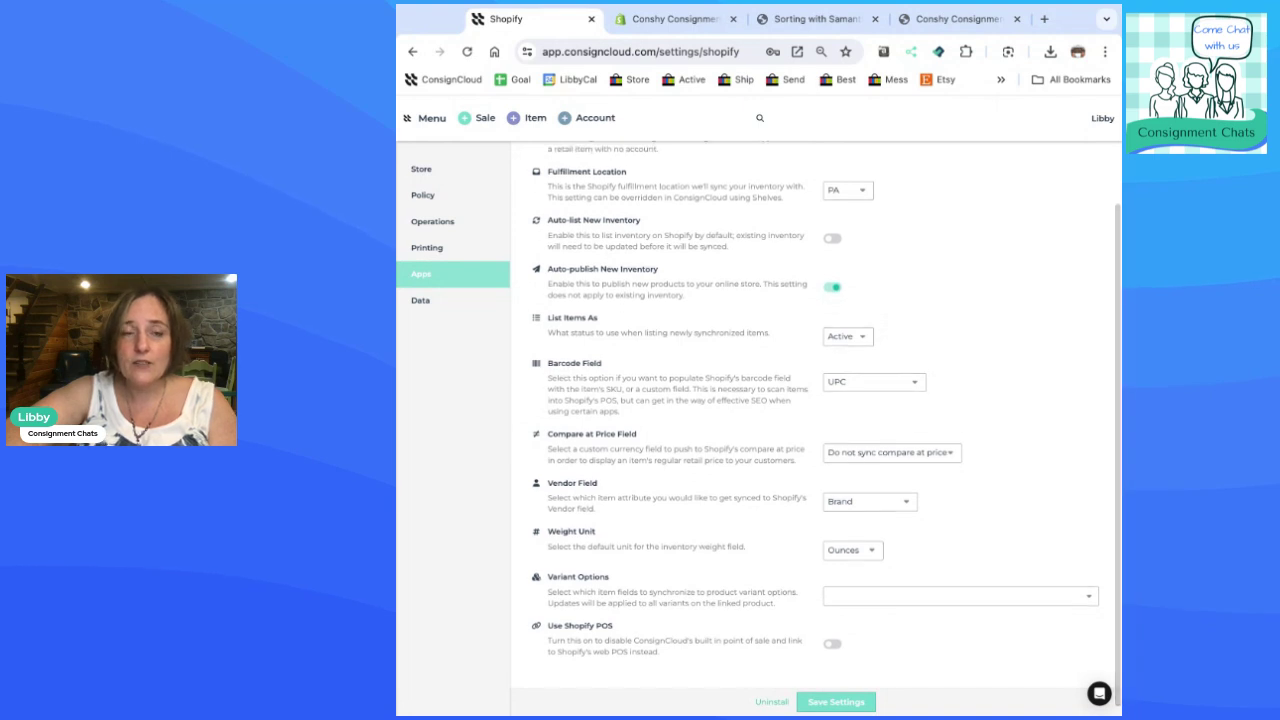
{"action": "scroll", "coordinate": [760, 420], "scroll_direction": "up", "scroll_amount": 1}
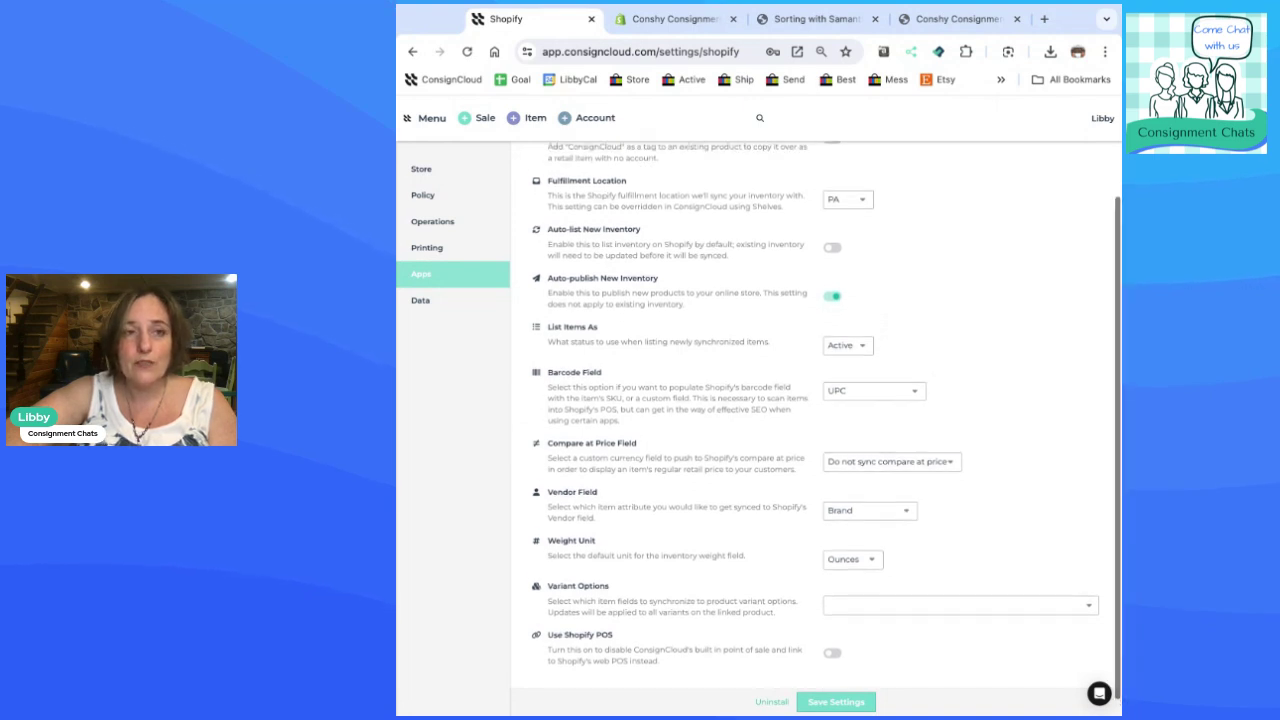
{"action": "scroll", "coordinate": [760, 420], "scroll_direction": "up", "scroll_amount": 3}
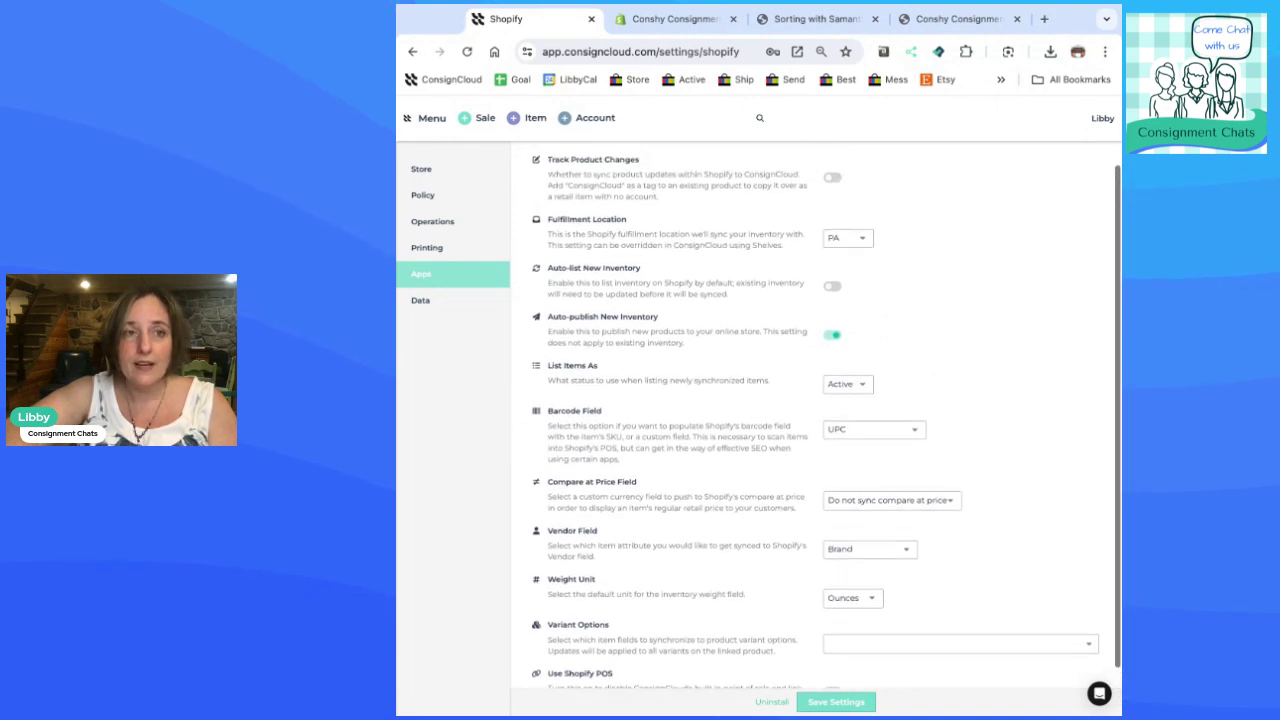
{"action": "scroll", "coordinate": [760, 420], "scroll_direction": "up", "scroll_amount": 3}
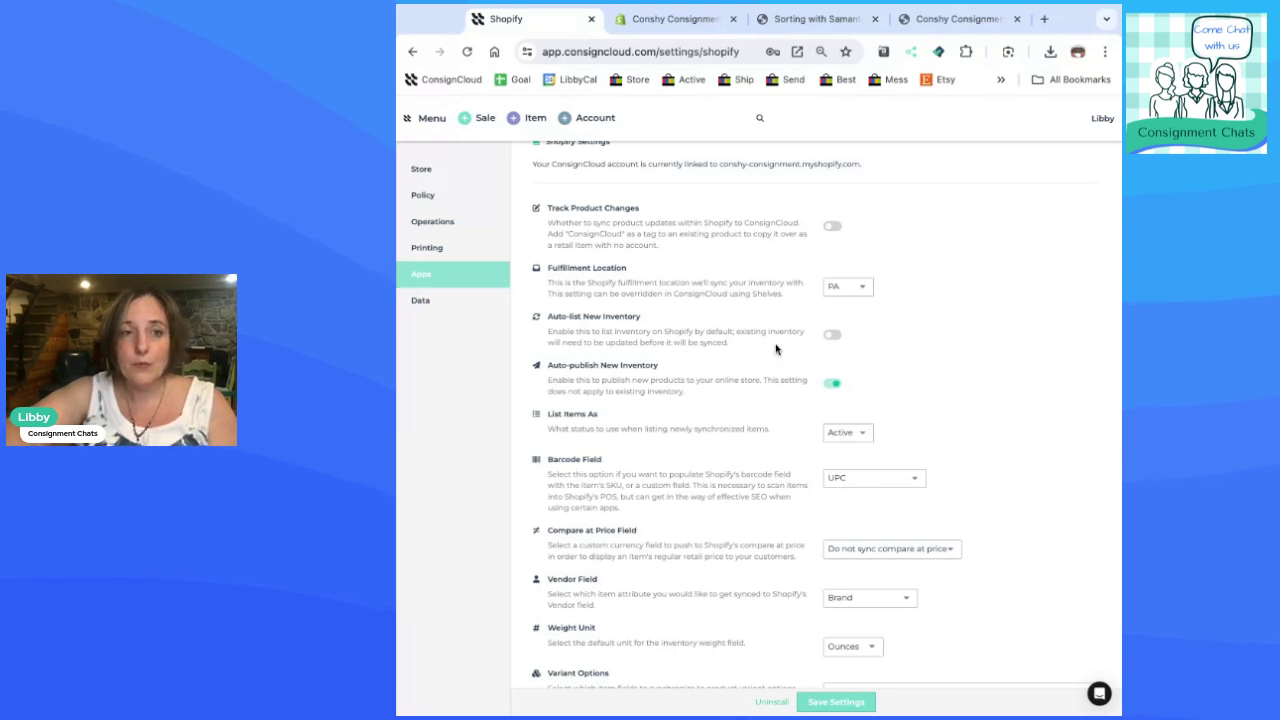
{"action": "scroll", "coordinate": [773, 313], "scroll_direction": "up", "scroll_amount": 1}
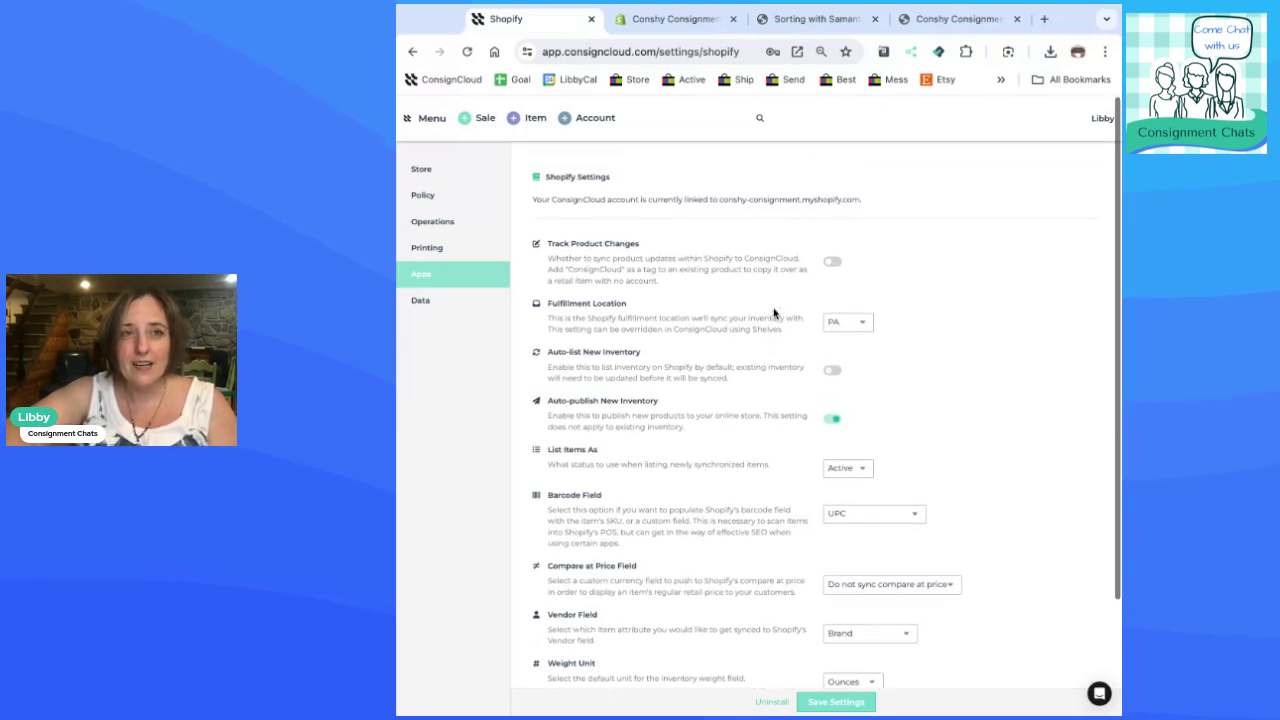
{"action": "scroll", "coordinate": [816, 400], "scroll_direction": "down", "scroll_amount": 1}
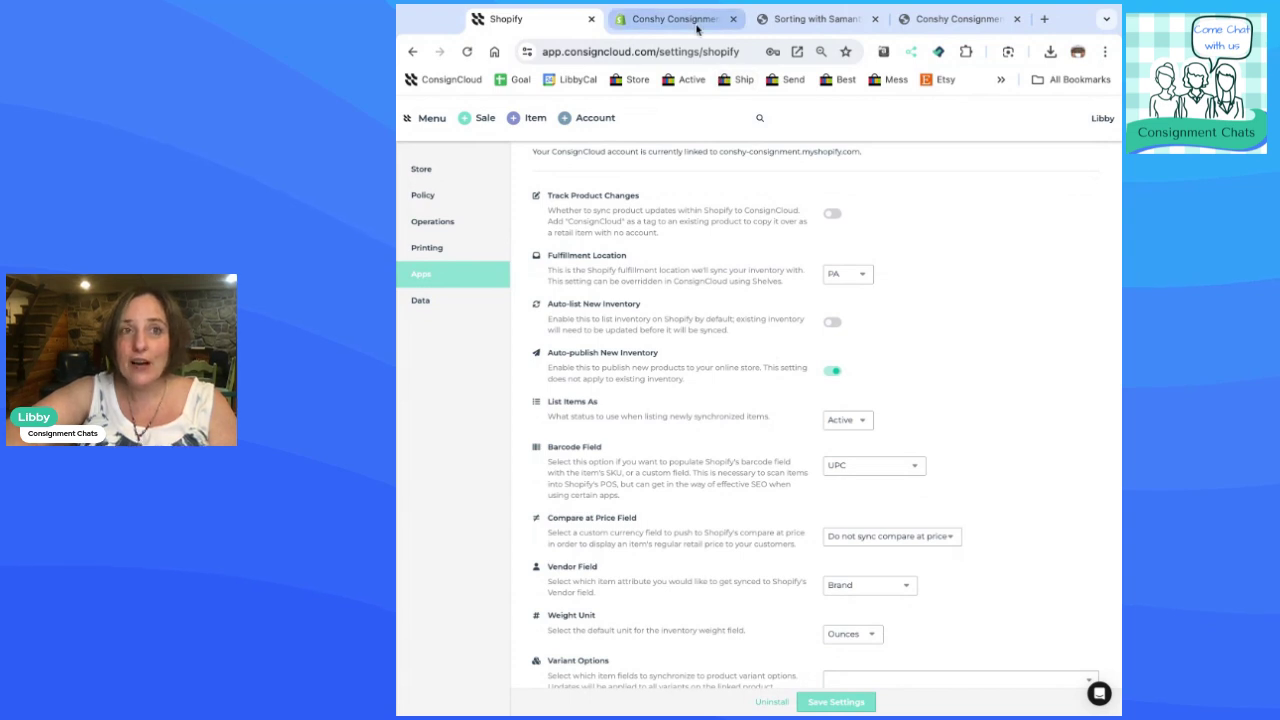
In the Conshy Consignment Shopify admin, list the seven installed sales channels, including Online Store and TikTok
{"action": "left_click", "coordinate": [697, 22]}
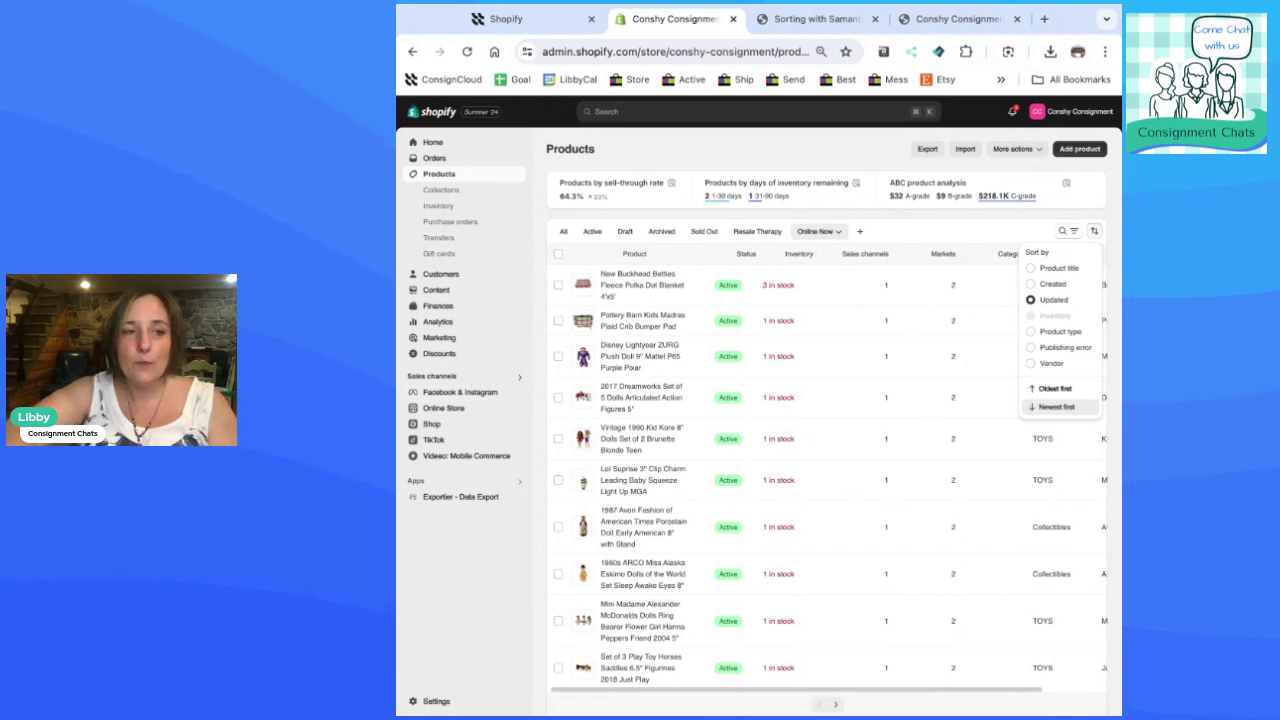
{"action": "left_click", "coordinate": [432, 376]}
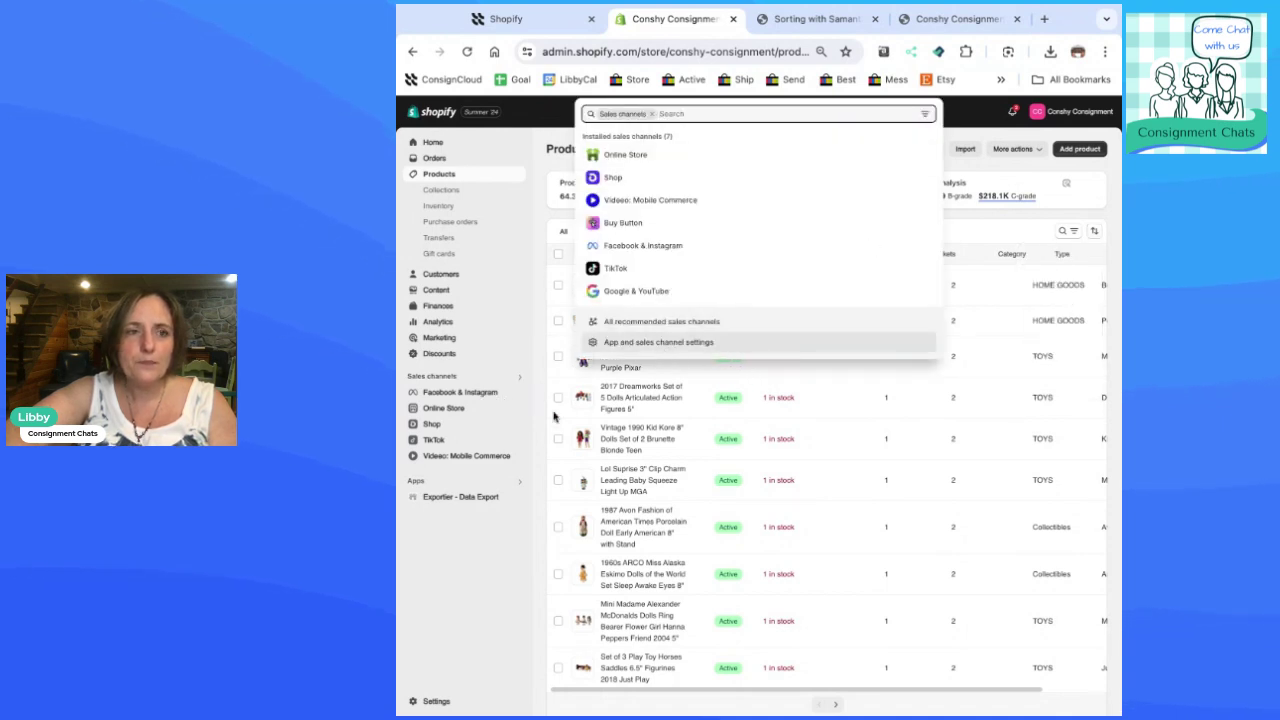
Dismiss the sales channels dropdown to reveal the Online Now products table
{"action": "left_click", "coordinate": [524, 401]}
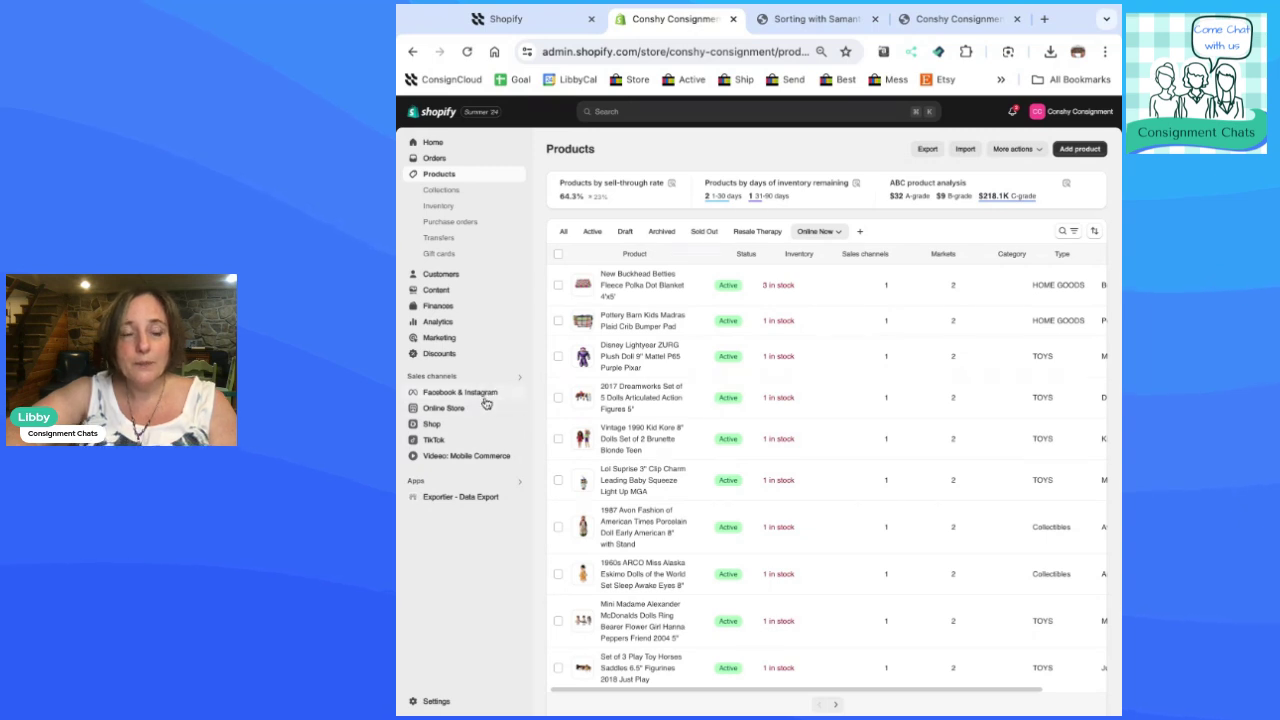
Open the Online Store Themes page, showing Refresh as the current theme and Debut in the library
{"action": "left_click", "coordinate": [471, 410]}
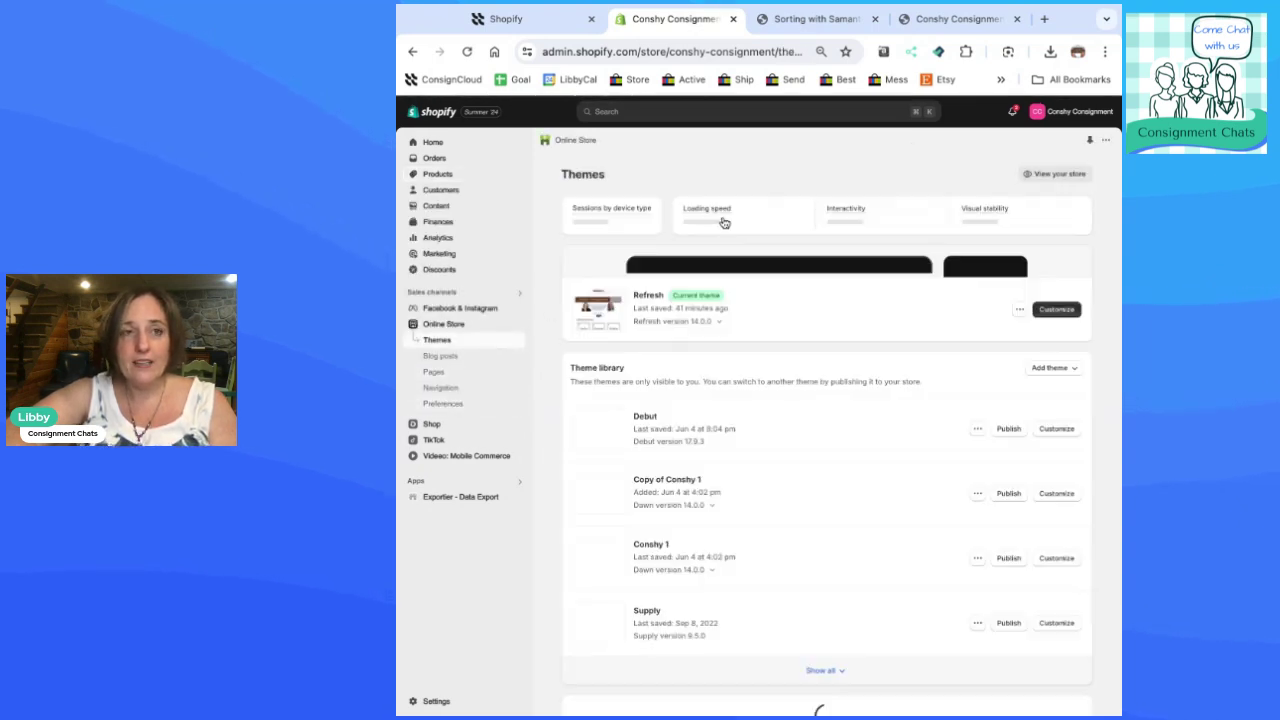
{"action": "mouse_move", "coordinate": [727, 217]}
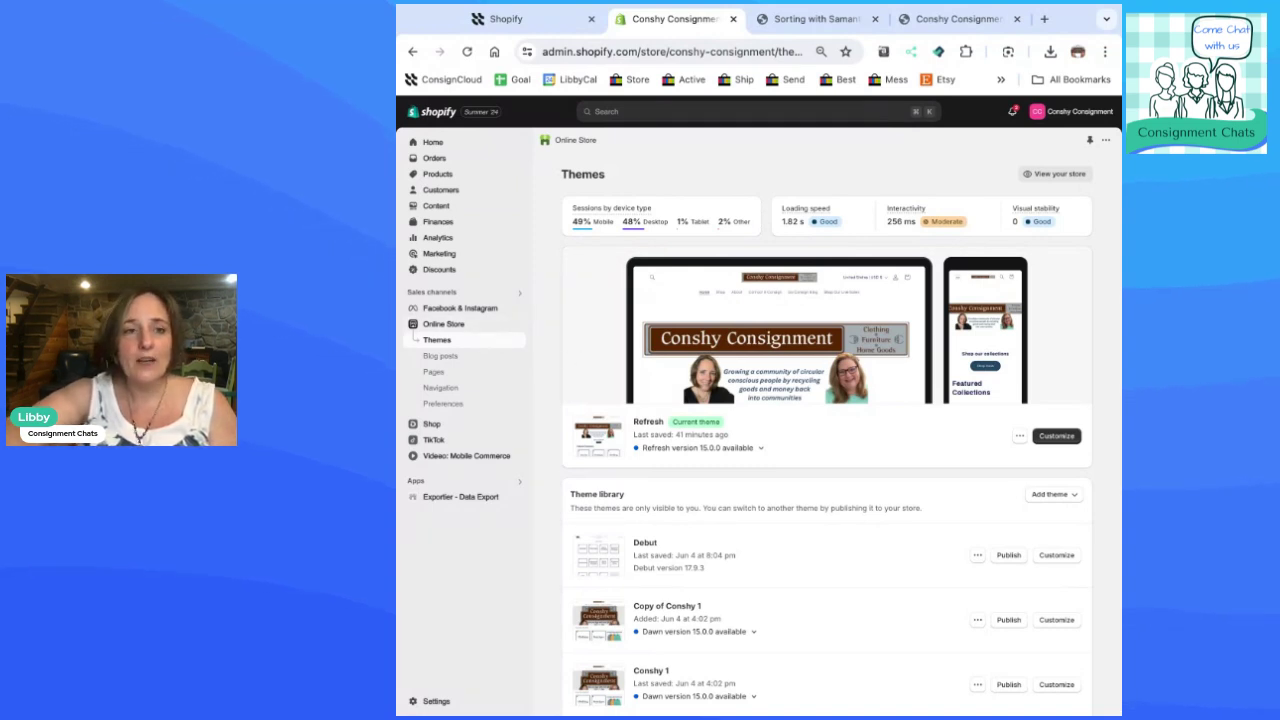
{"action": "scroll", "coordinate": [706, 551], "scroll_direction": "down", "scroll_amount": 1}
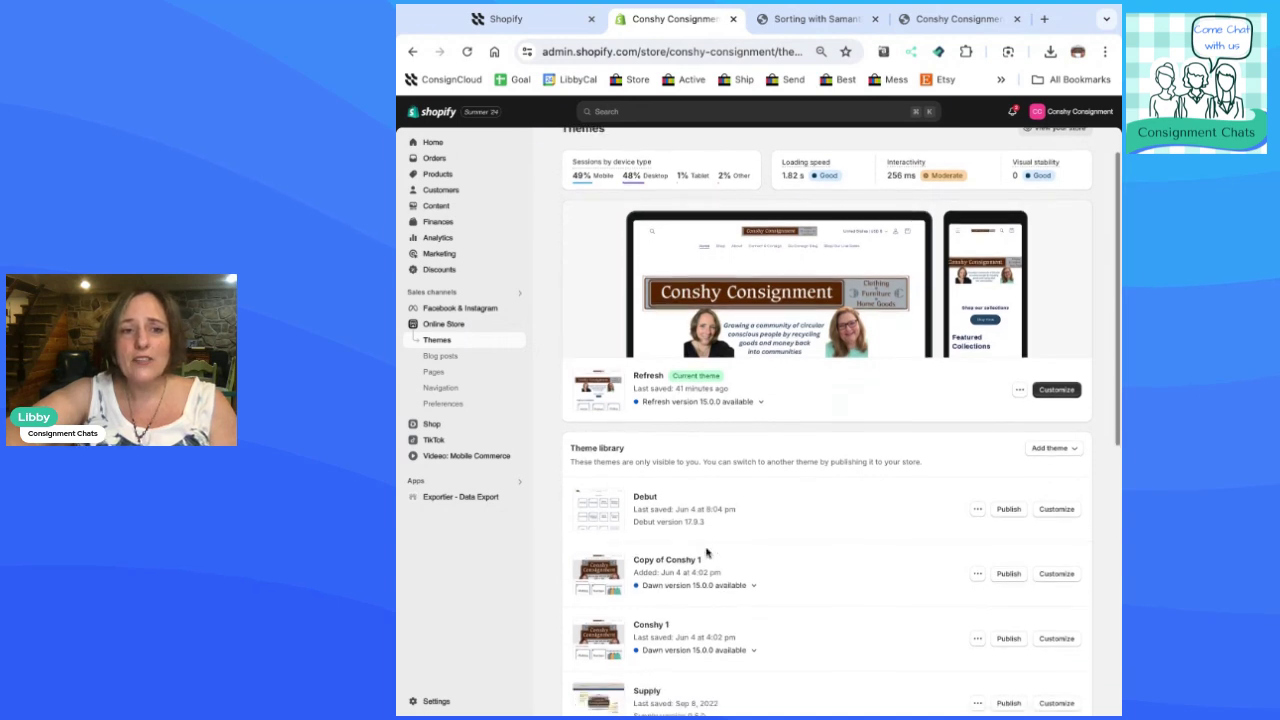
{"action": "scroll", "coordinate": [706, 551], "scroll_direction": "up", "scroll_amount": 1}
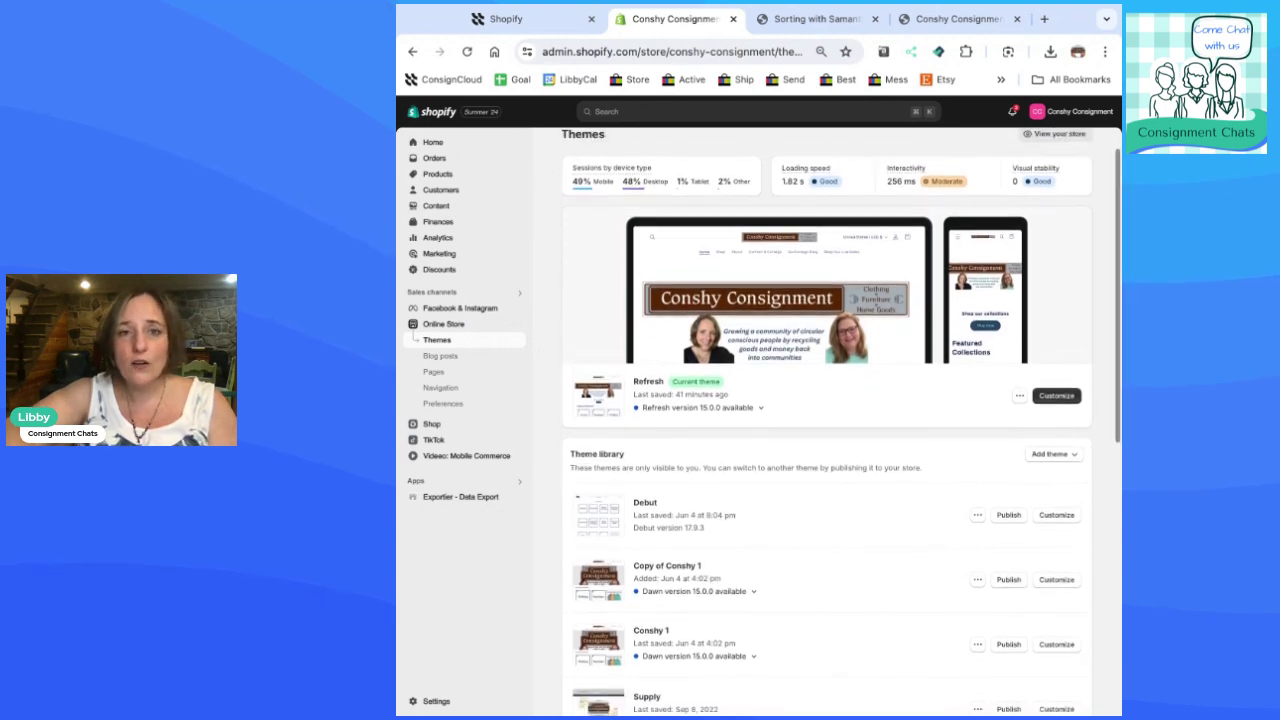
{"action": "scroll", "coordinate": [827, 418], "scroll_direction": "up", "scroll_amount": 1}
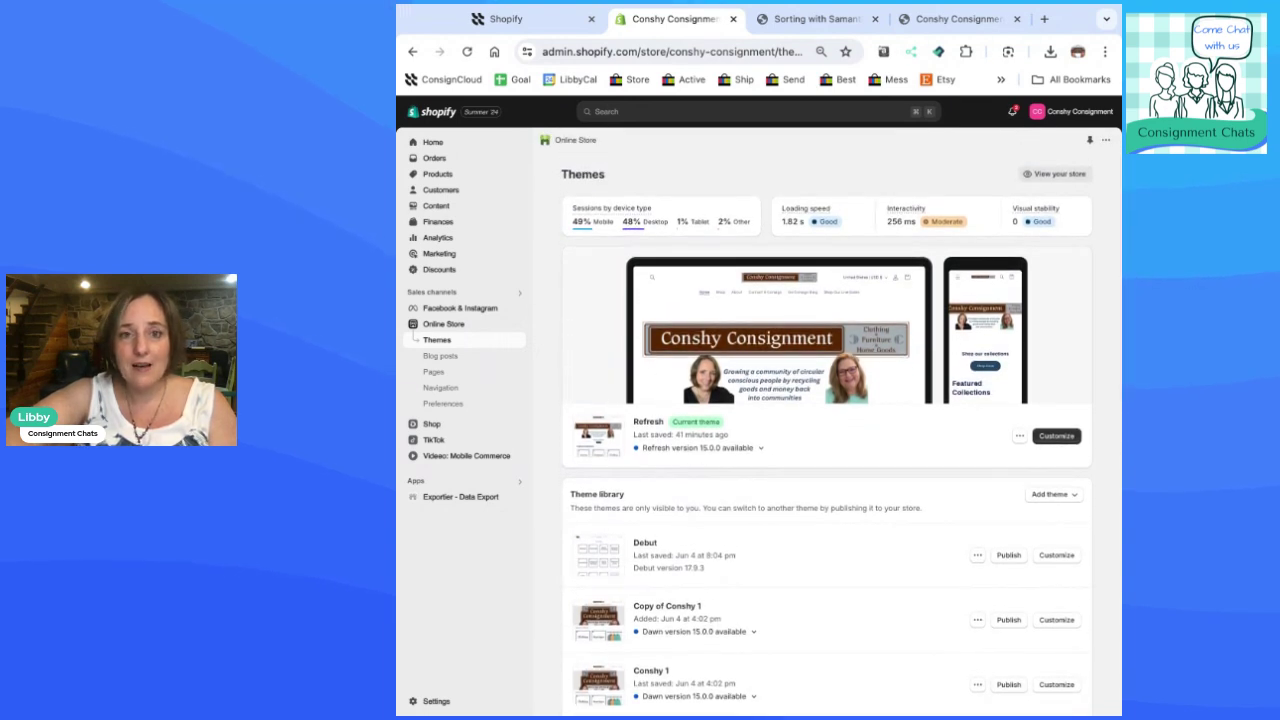